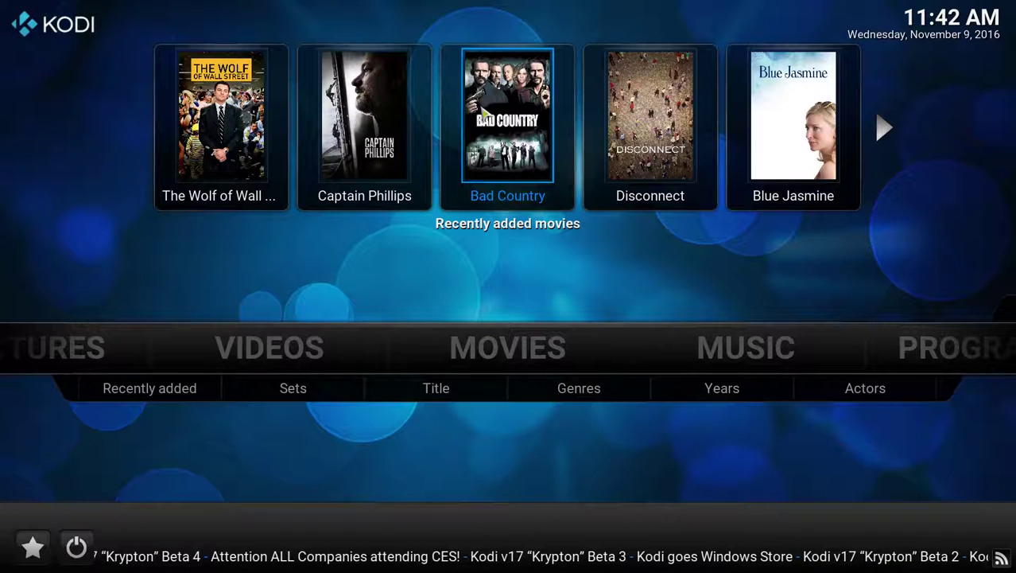
Browse back and forth through the Recently added movies on the Home screen
key("Right")
key("Right")
key("Right")
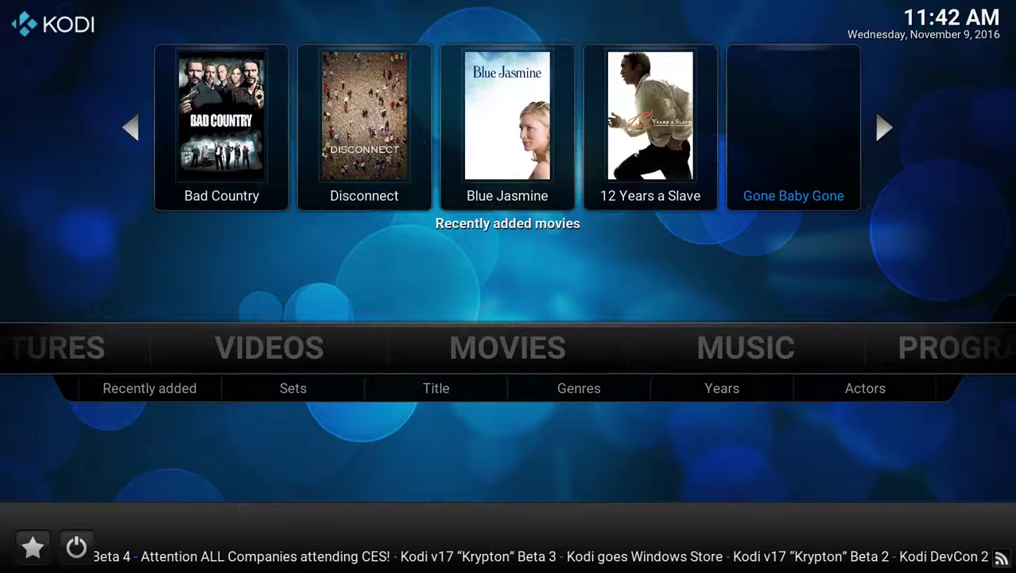
key("Right")
key("Right")
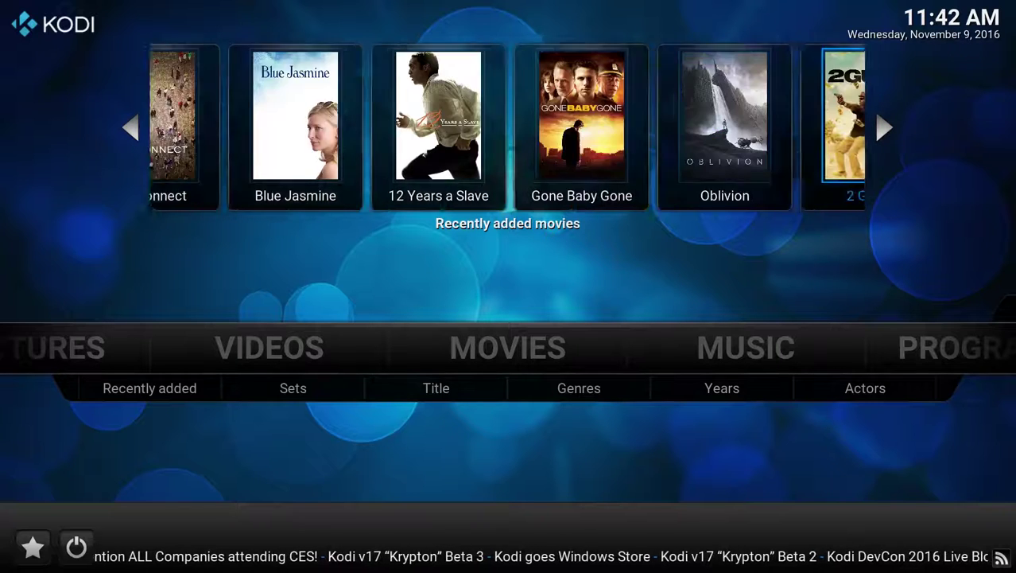
key("Right")
key("Right")
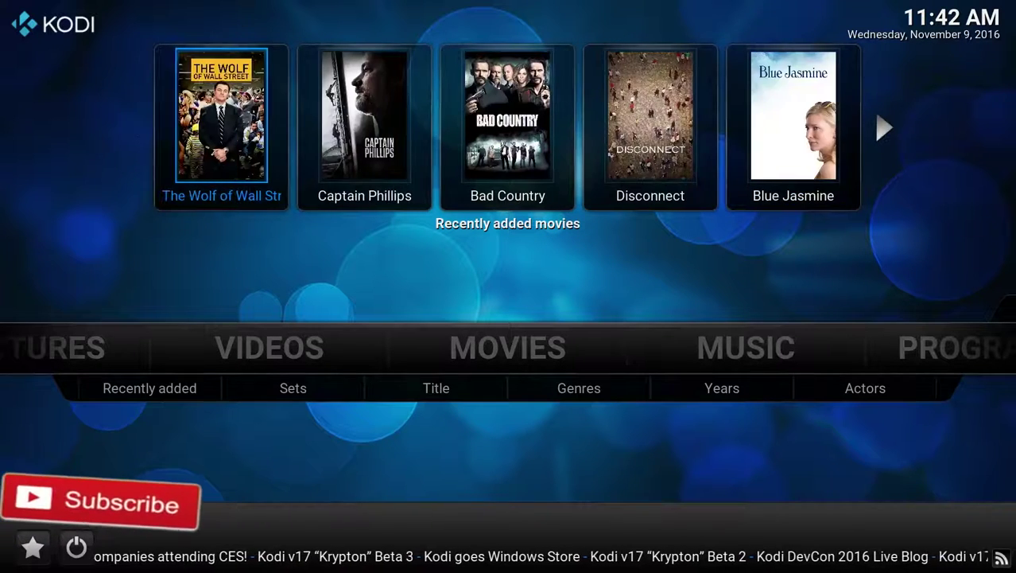
key("Right")
key("Right")
key("Right")
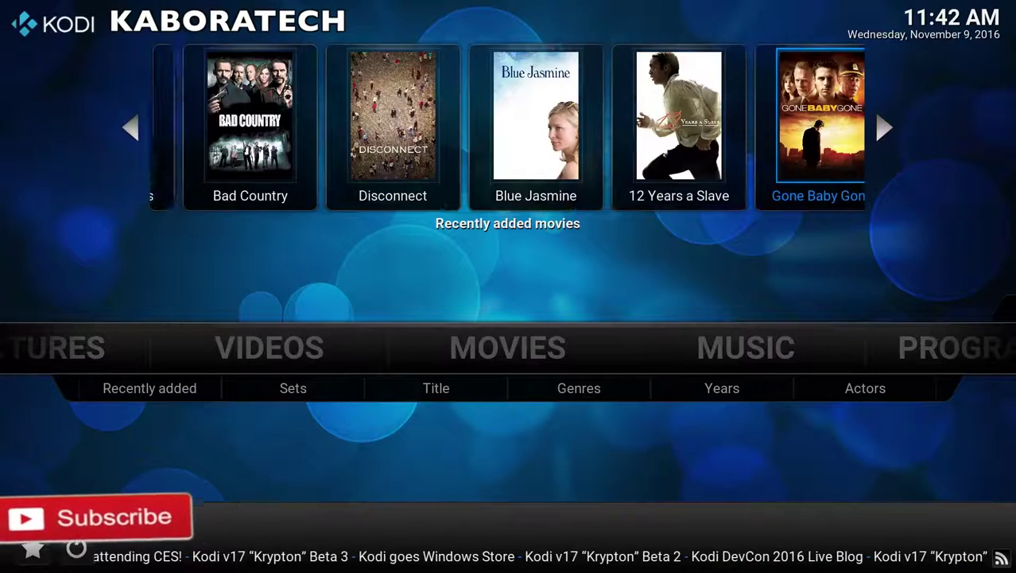
key("Right")
key("Right")
key("Right")
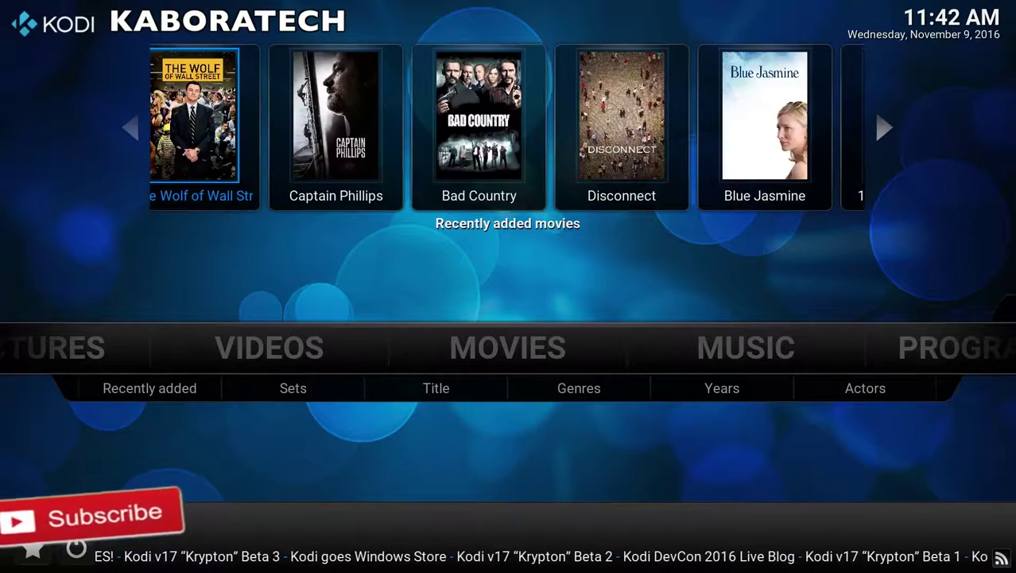
key("Left")
key("Left")
key("Left")
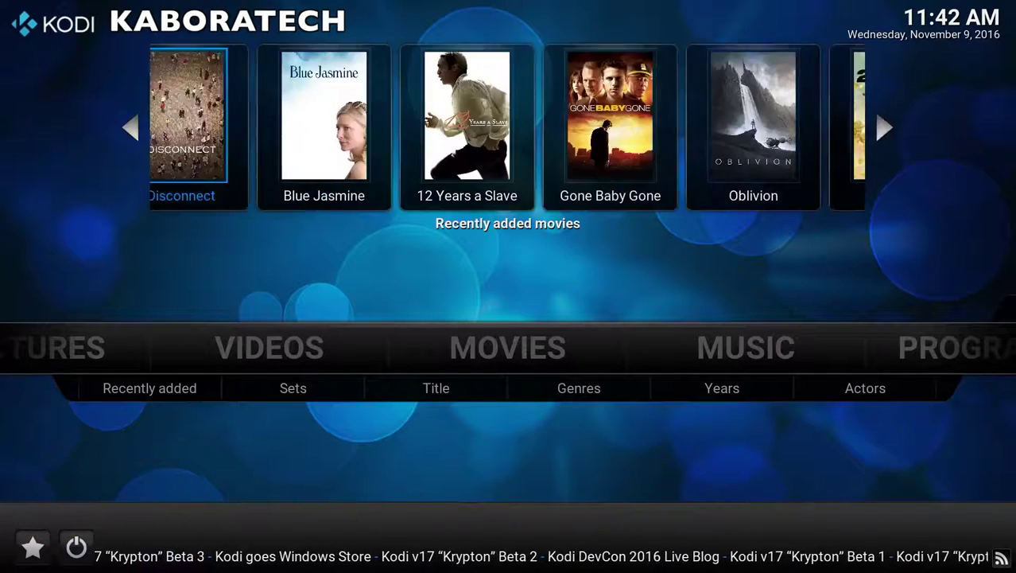
key("Left")
key("Left")
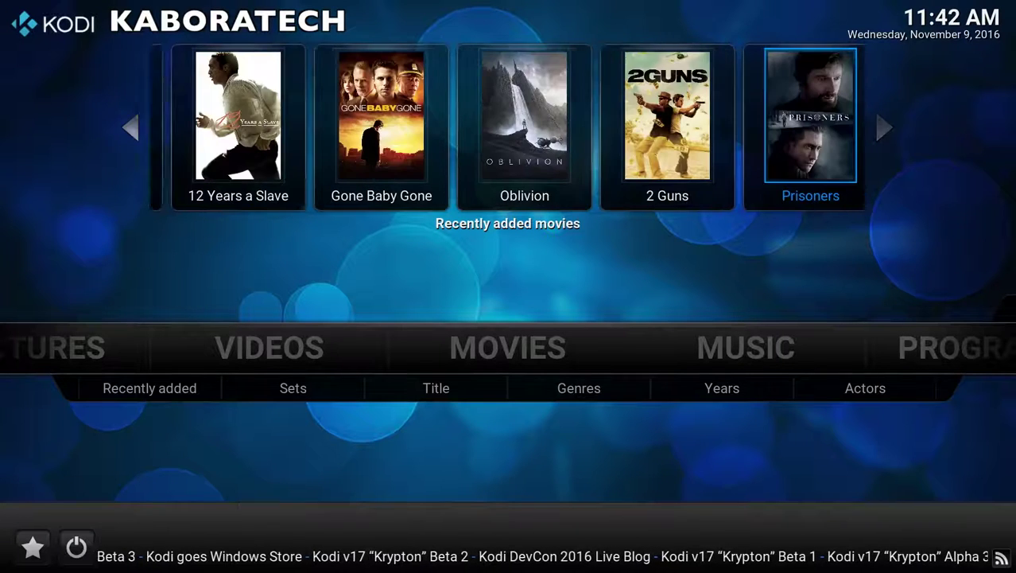
key("Right")
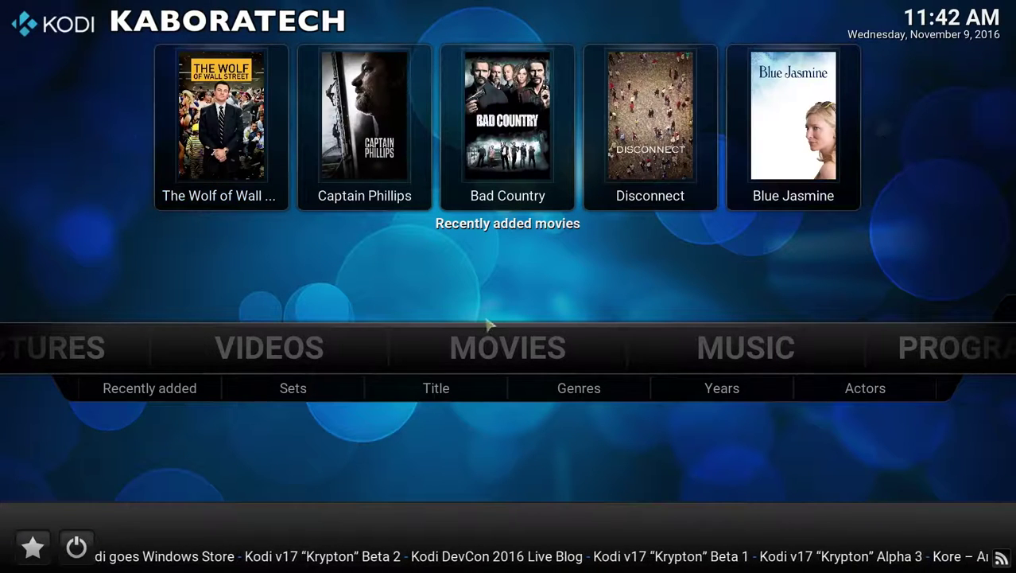
Open the full Movies title list, scroll down to Life of Pi and play it
left_click(533, 360)
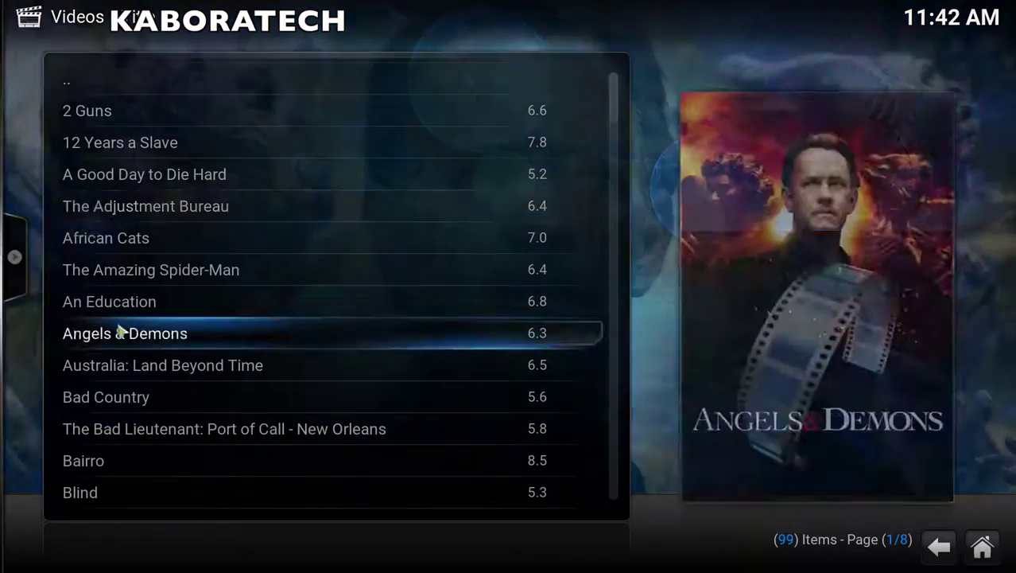
mouse_move(3, 249)
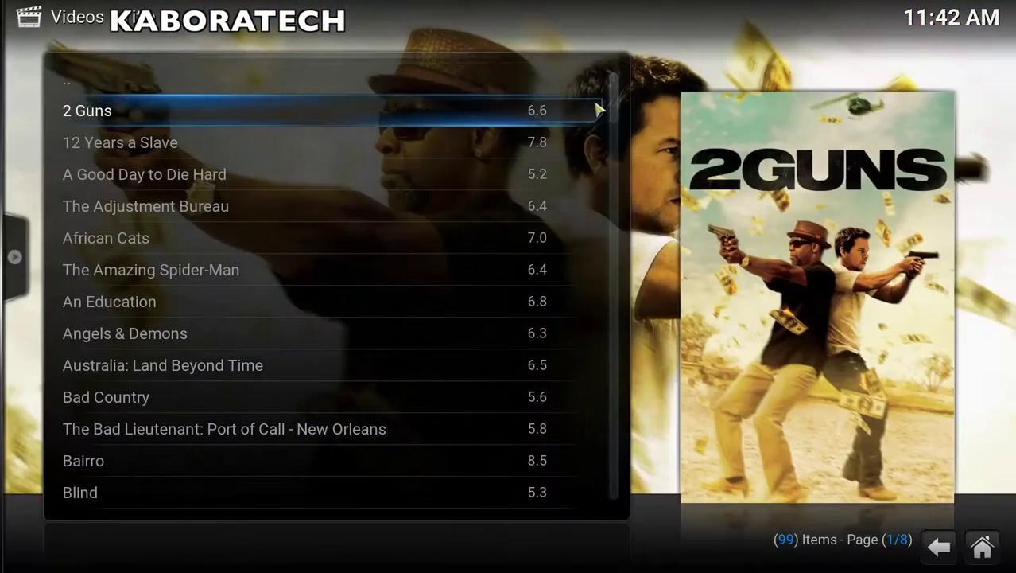
scroll(619, 106, "down", 2)
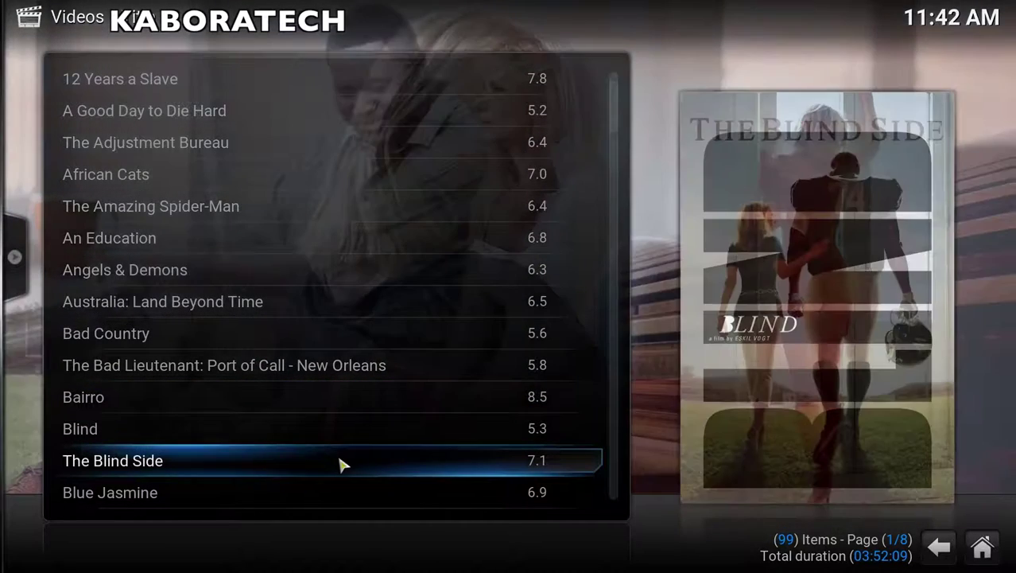
scroll(381, 386, "down", 4)
scroll(382, 382, "down", 4)
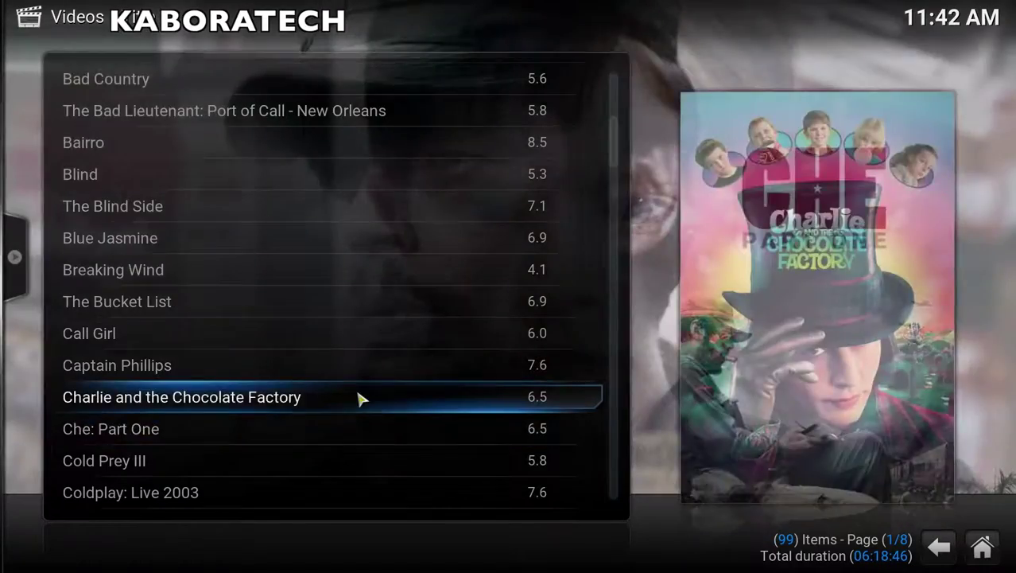
scroll(358, 398, "down", 20)
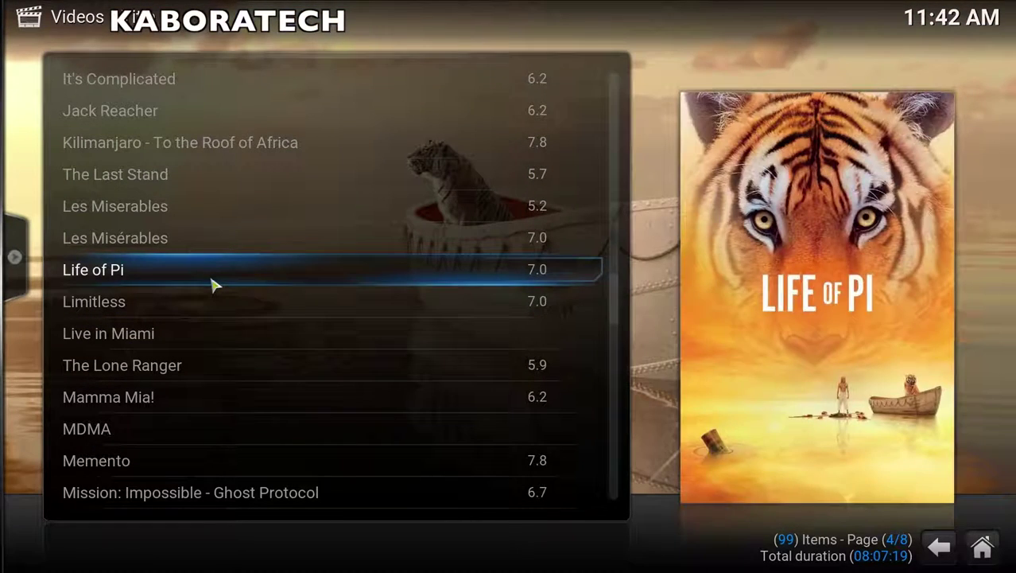
scroll(238, 223, "up", 3)
scroll(268, 308, "down", 3)
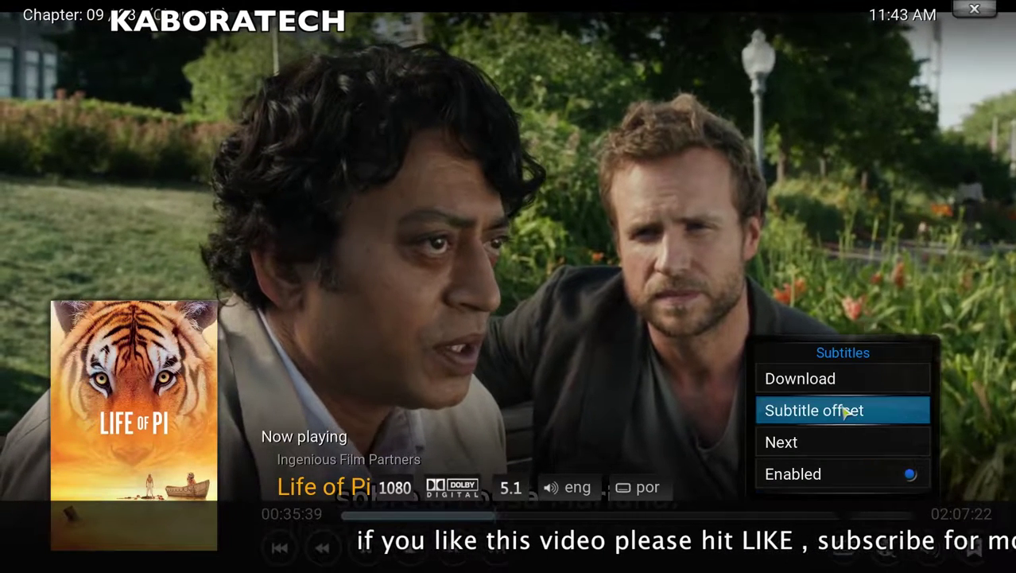
Look for Life of Pi subtitle downloads, stop playback, and switch the view to Big list, then Thumbnail
left_click(841, 387)
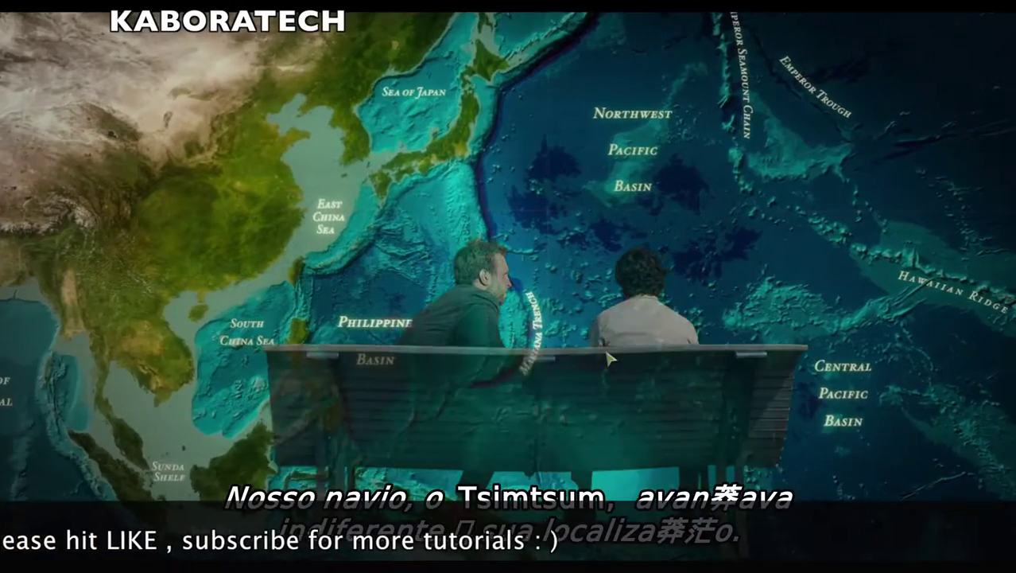
key("x")
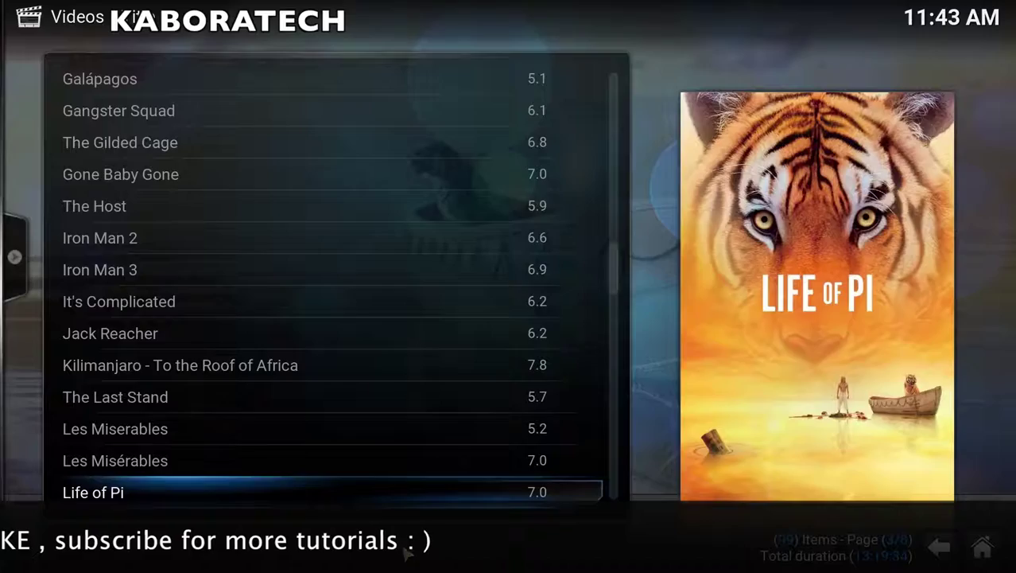
mouse_move(4, 273)
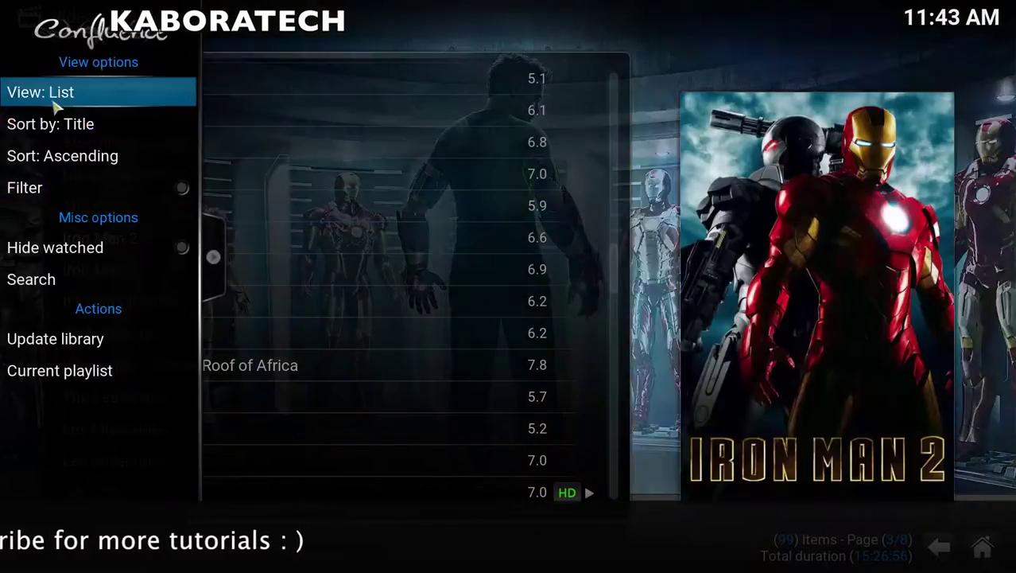
left_click(54, 102)
left_click(55, 102)
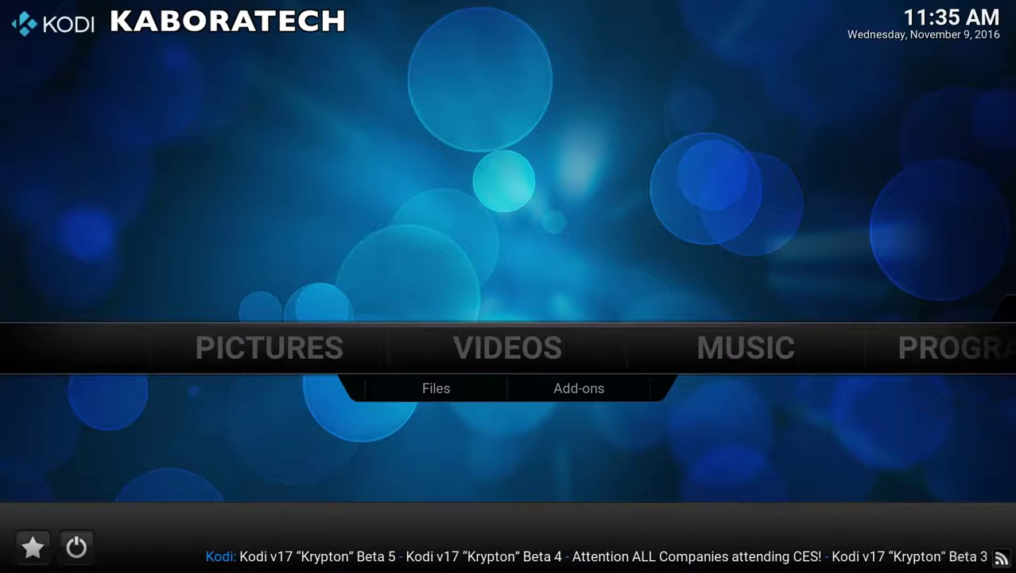
Go to Videos > Files and choose Add videos... to start a new video source
key("Down")
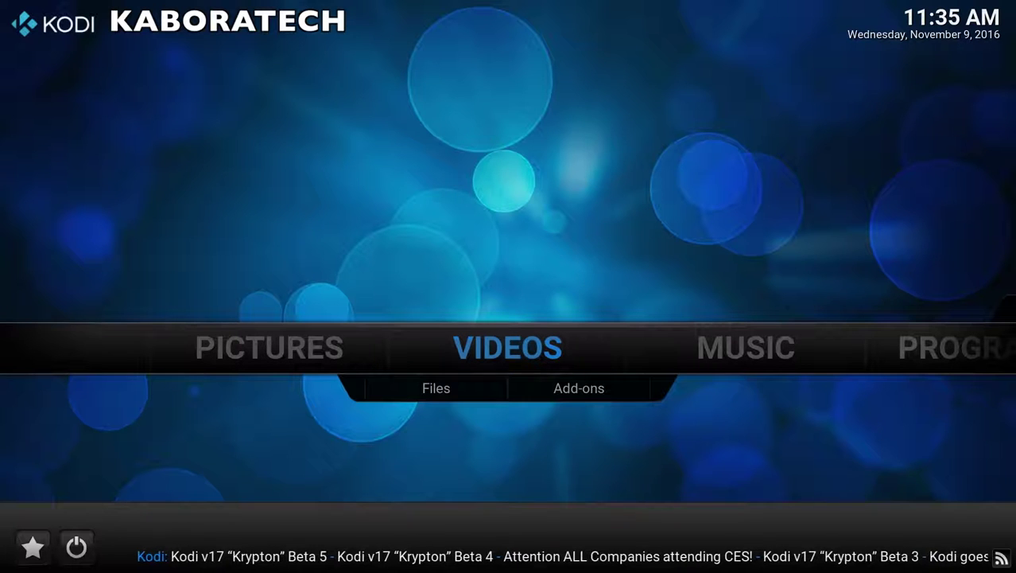
key("Down")
key("Return")
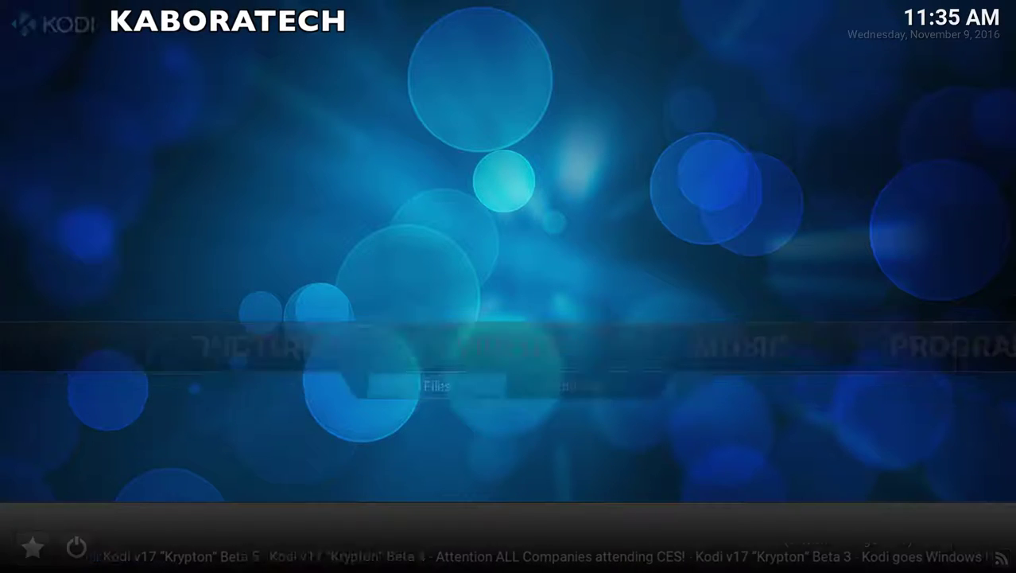
key("Down")
key("Down")
key("Down")
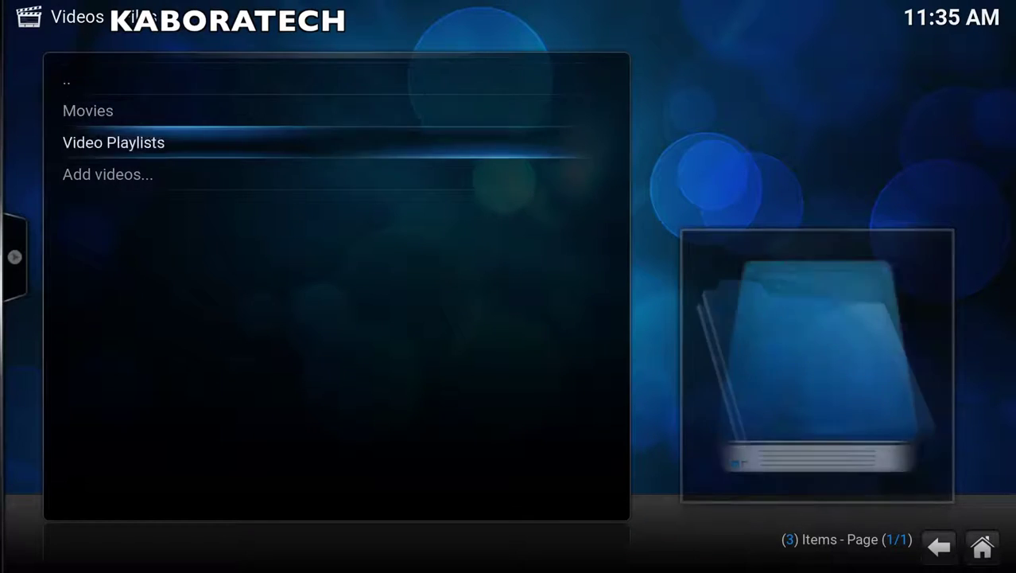
key("Return")
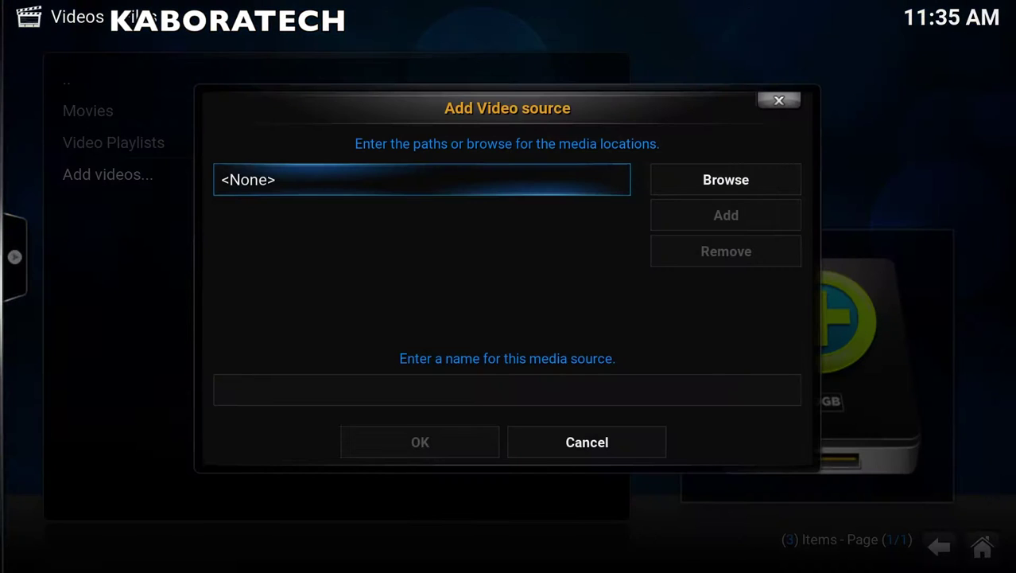
Browse the SMB network to the NAS folder PUBLIC/Media/Movies Cinema and add it as source 'Movies Cinema'
left_click(712, 182)
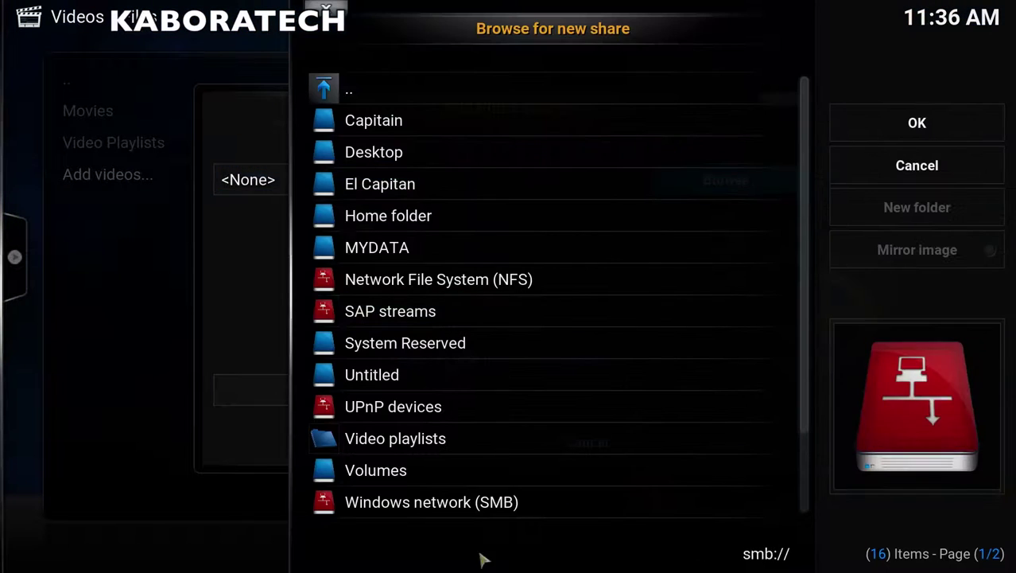
left_click(430, 502)
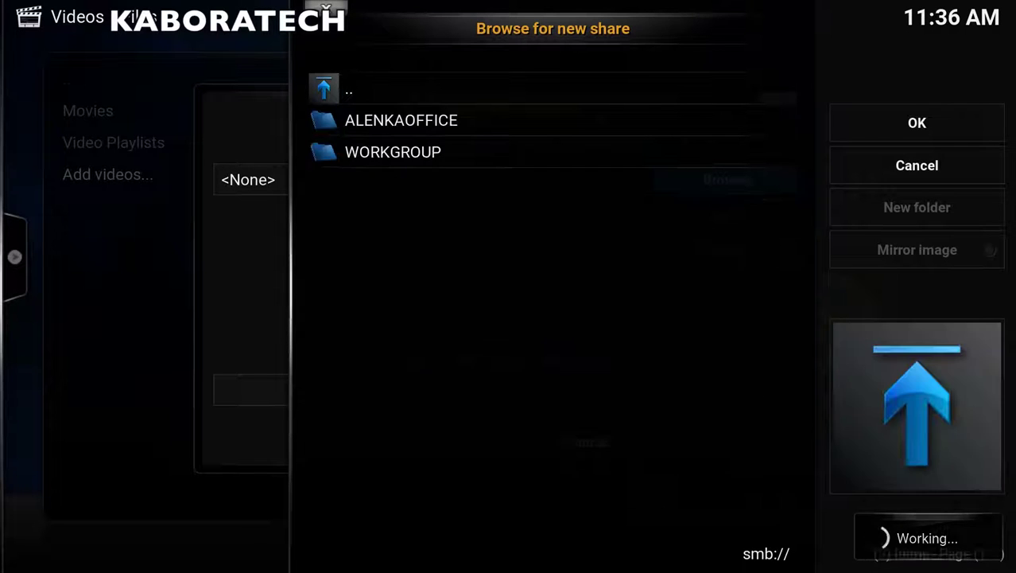
left_click(427, 134)
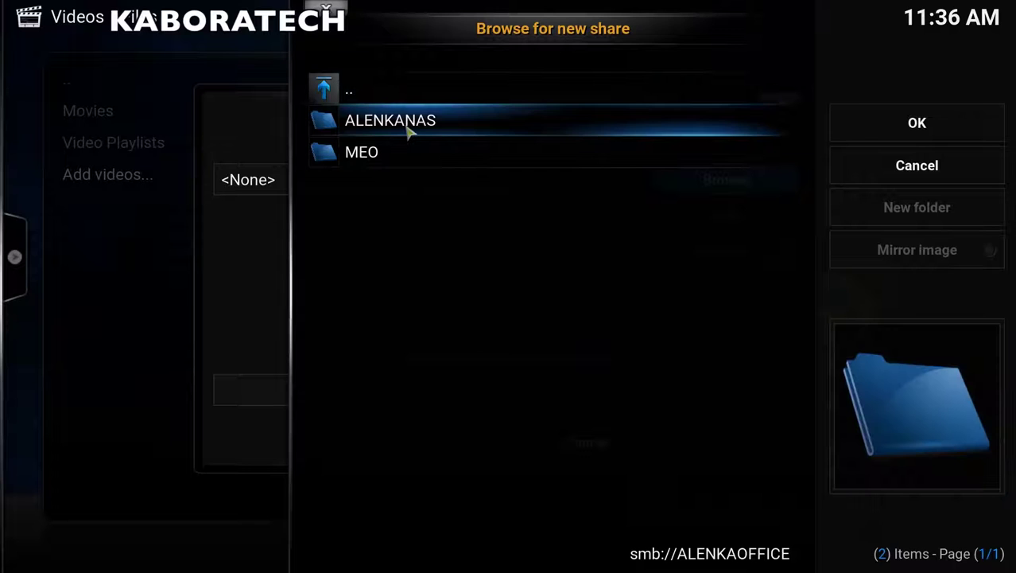
left_click(408, 134)
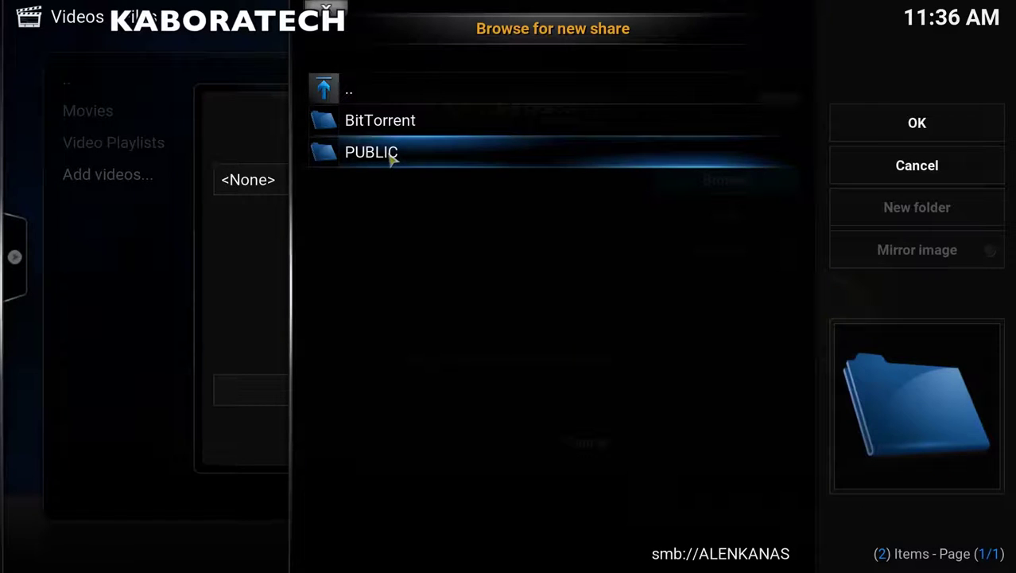
left_click(392, 159)
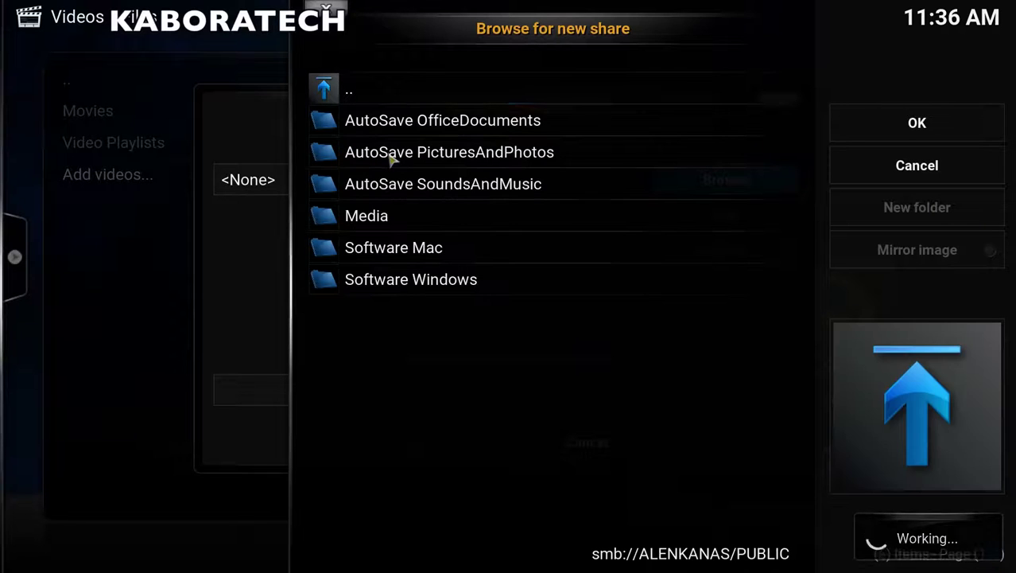
left_click(383, 220)
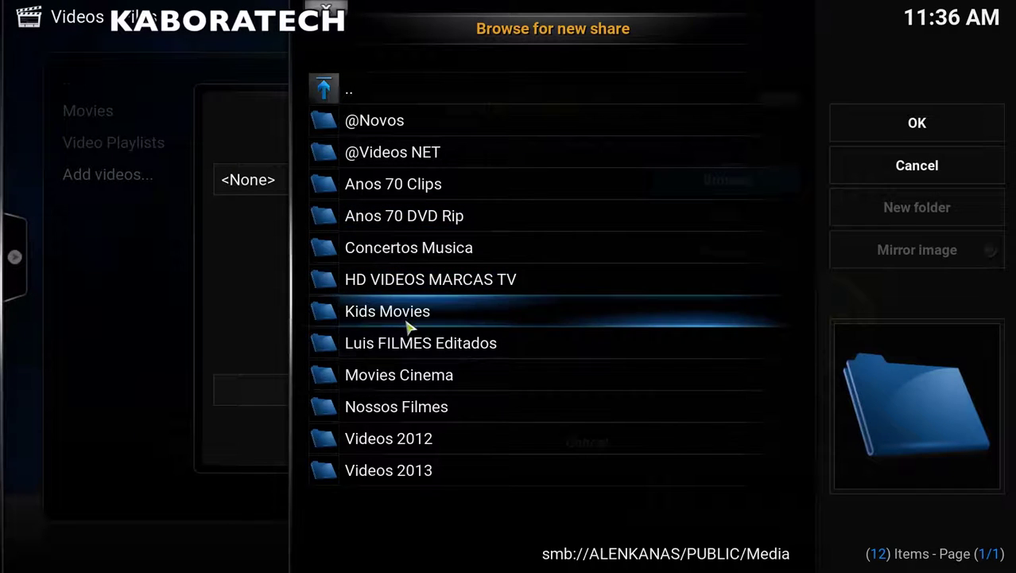
left_click(427, 383)
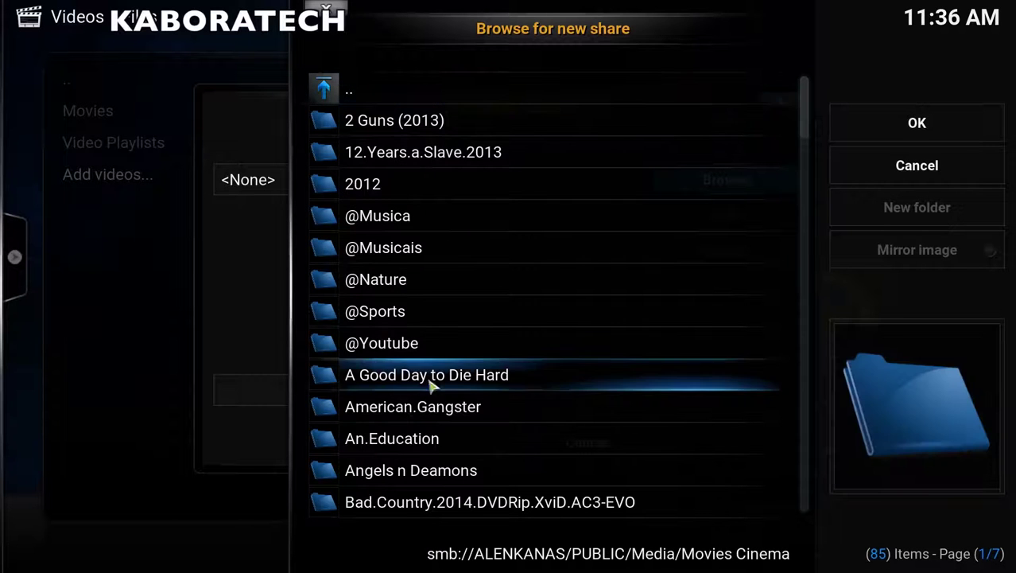
left_click(938, 121)
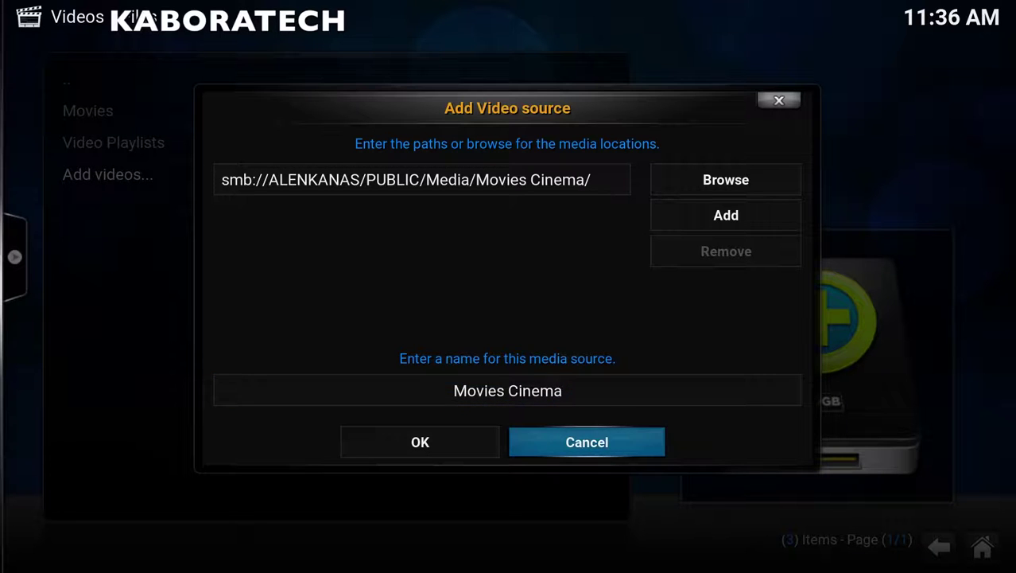
left_click(461, 450)
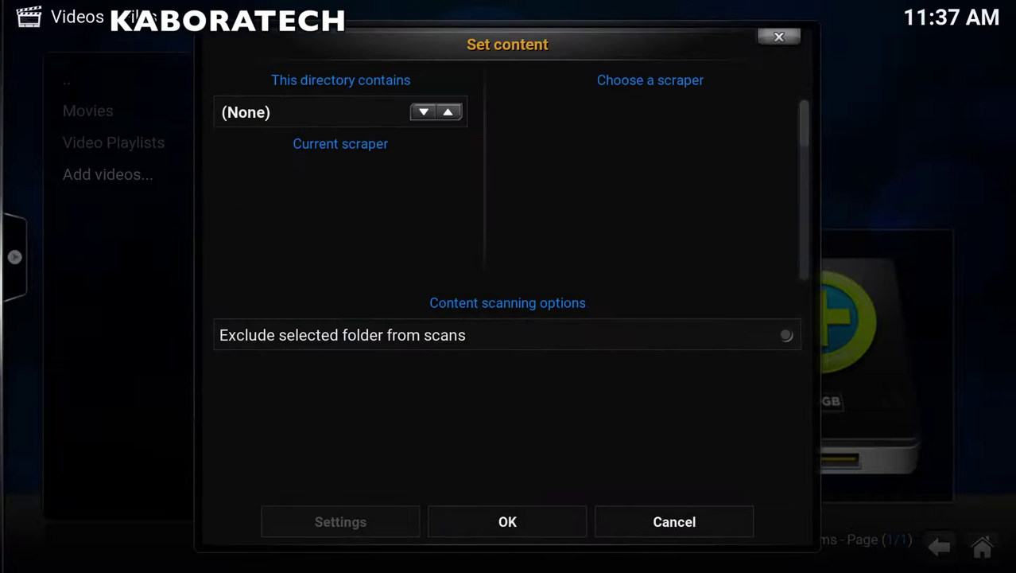
Set the Movies Cinema folder's content to Movies with The Movie Database scraper and save
left_click(423, 112)
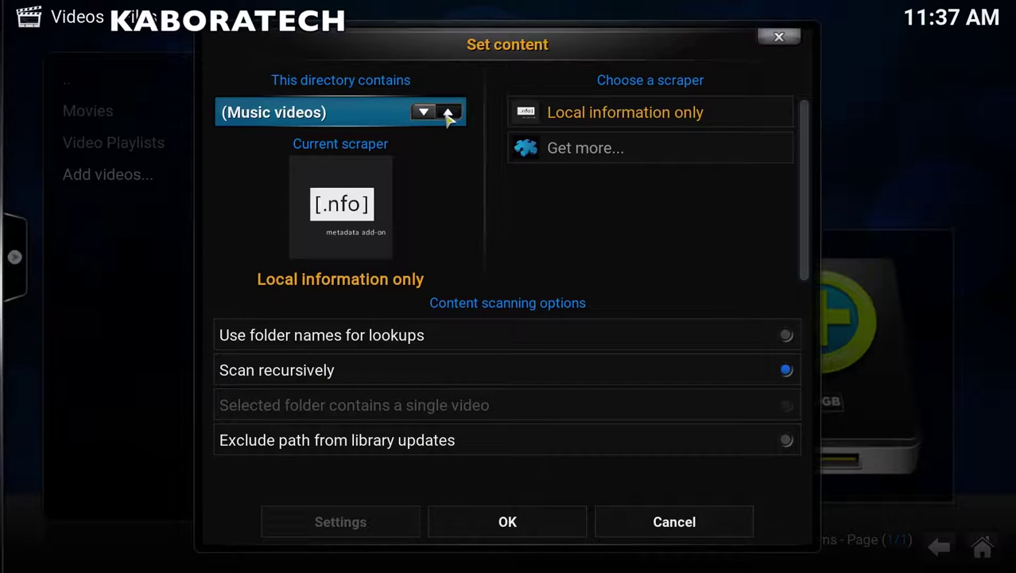
left_click(424, 113)
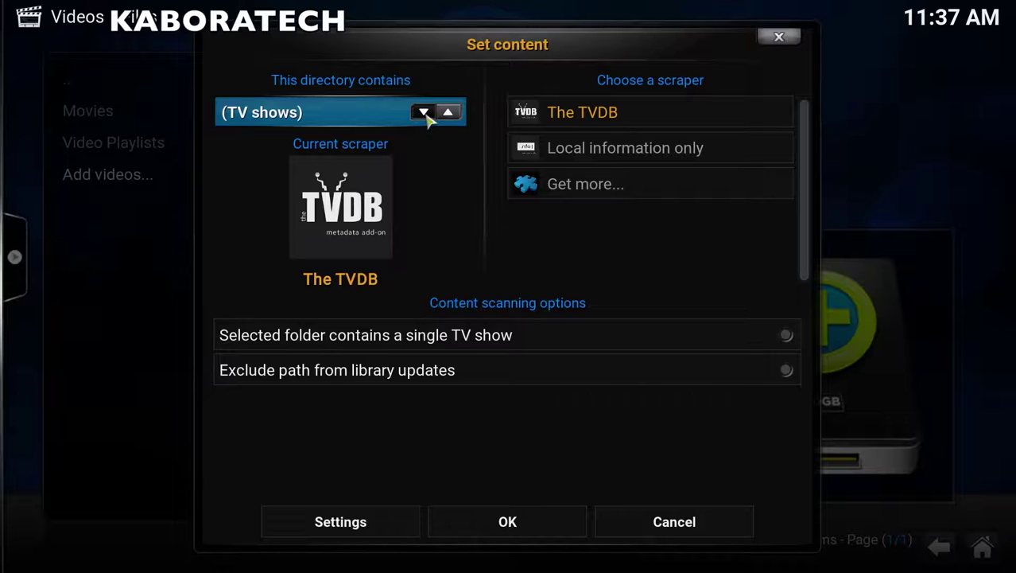
left_click(424, 113)
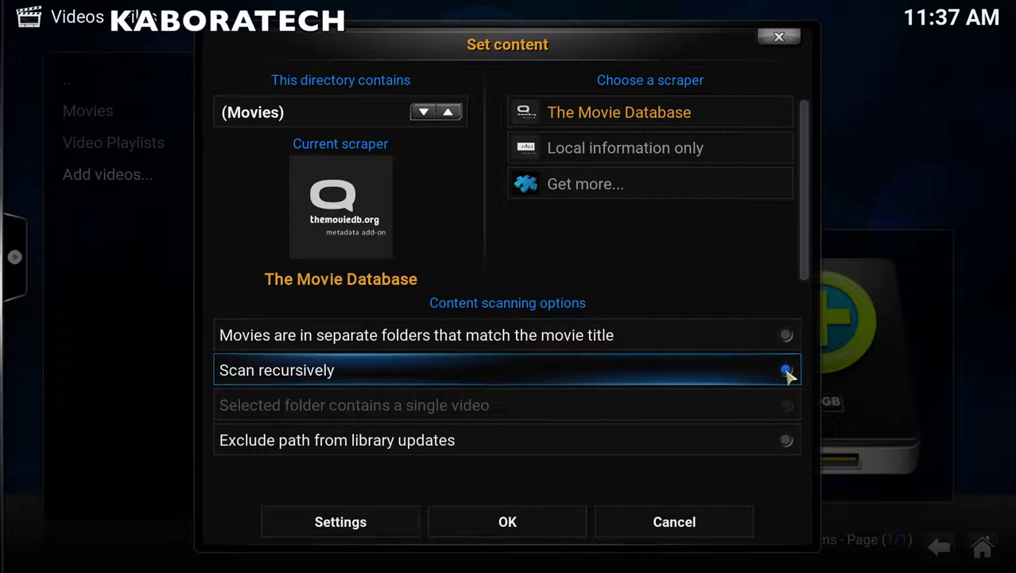
left_click(518, 526)
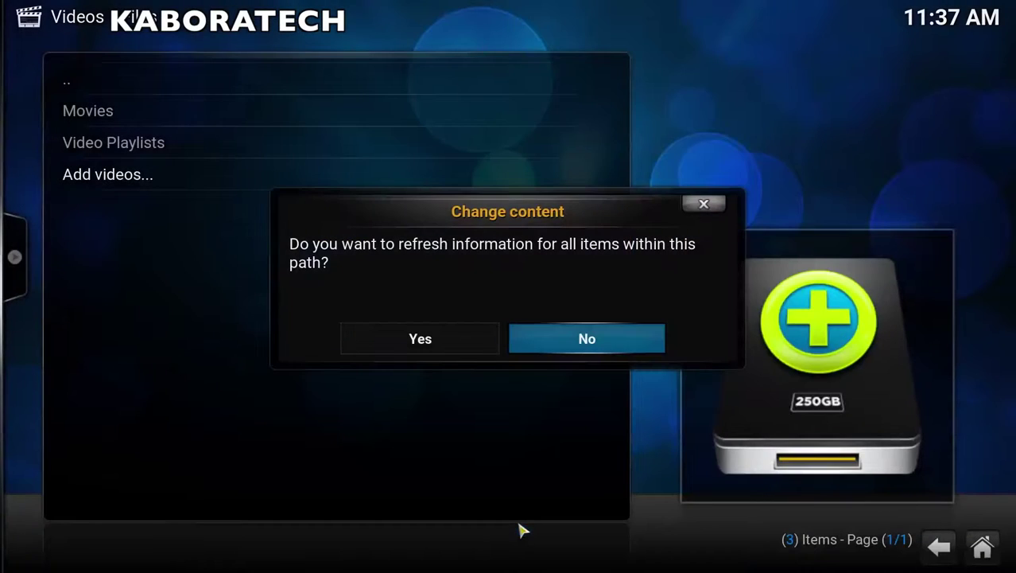
Answer No to refreshing existing items, let the scan finish, then return to the home screen
left_click(424, 347)
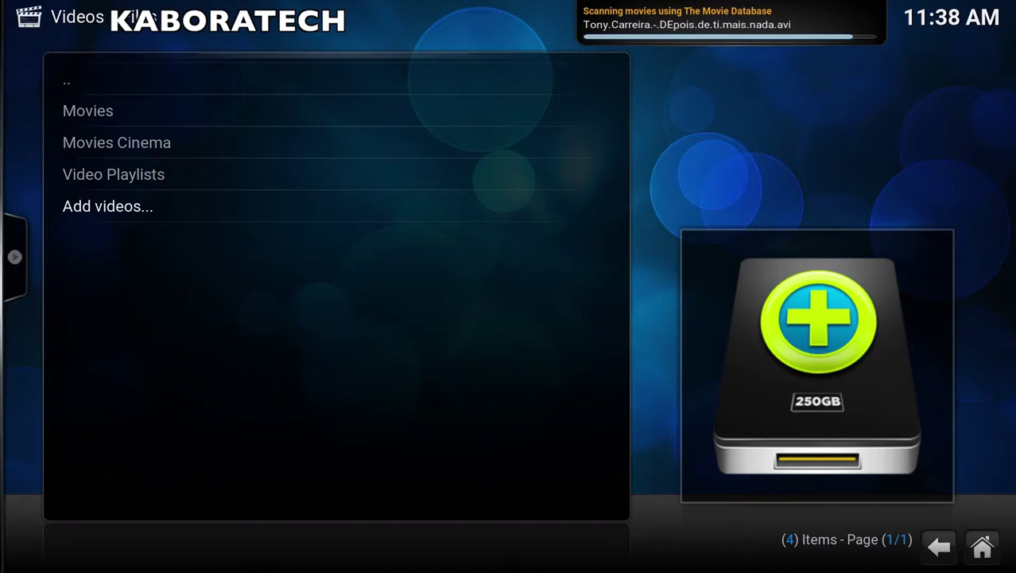
left_click(982, 547)
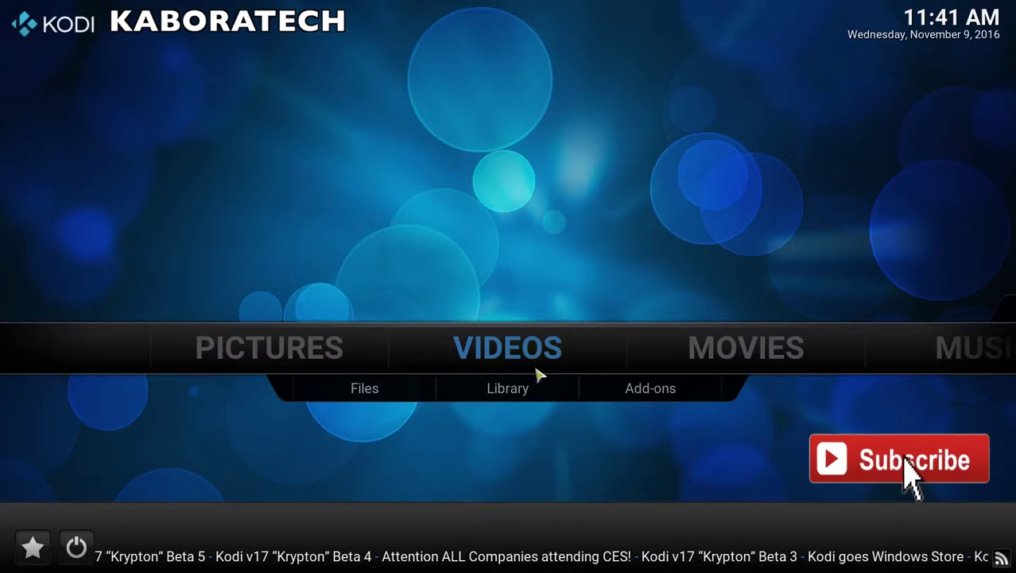
Scroll to Movies and browse the Recently added posters, such as Oblivion, Captain Phillips, Prisoners and 2 Guns
scroll(537, 359, "down", 1)
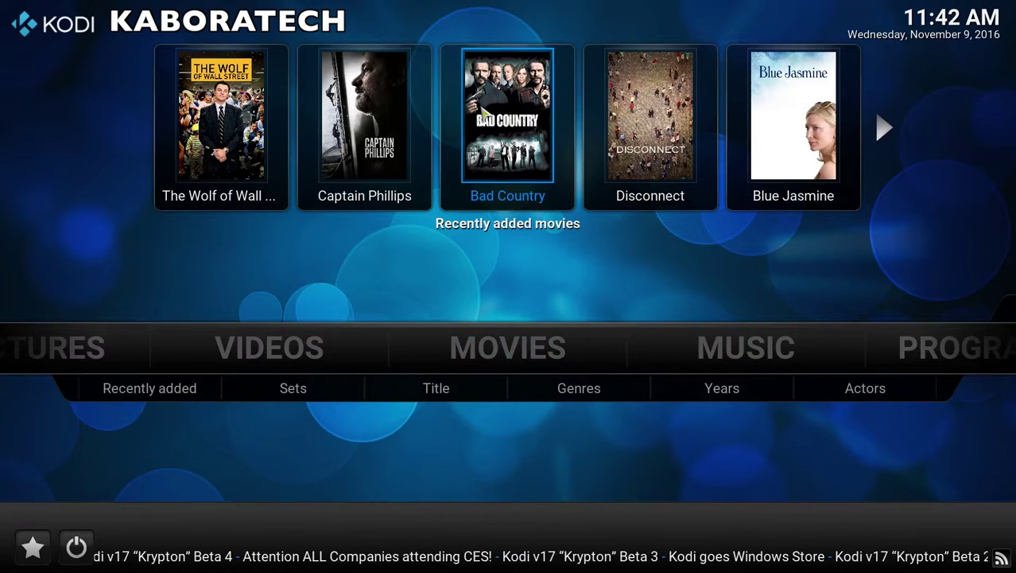
key("Right")
key("Right")
key("Right")
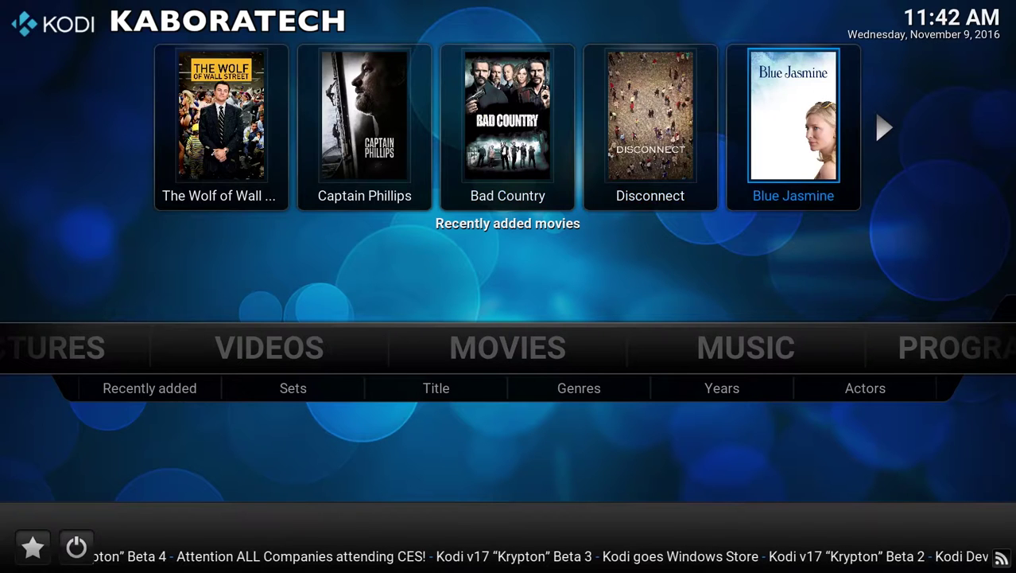
key("Right")
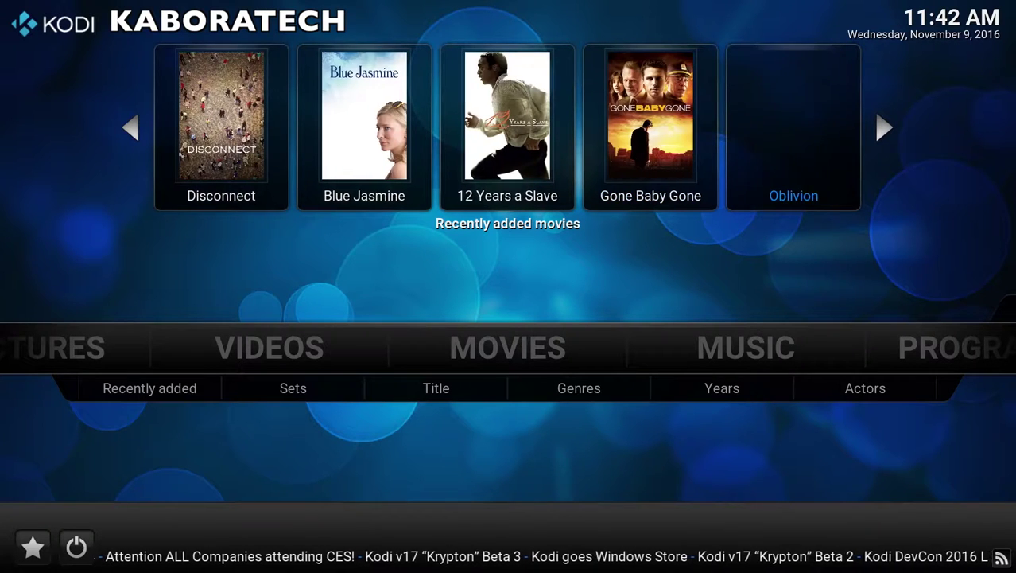
key("Right")
key("Right")
key("Right")
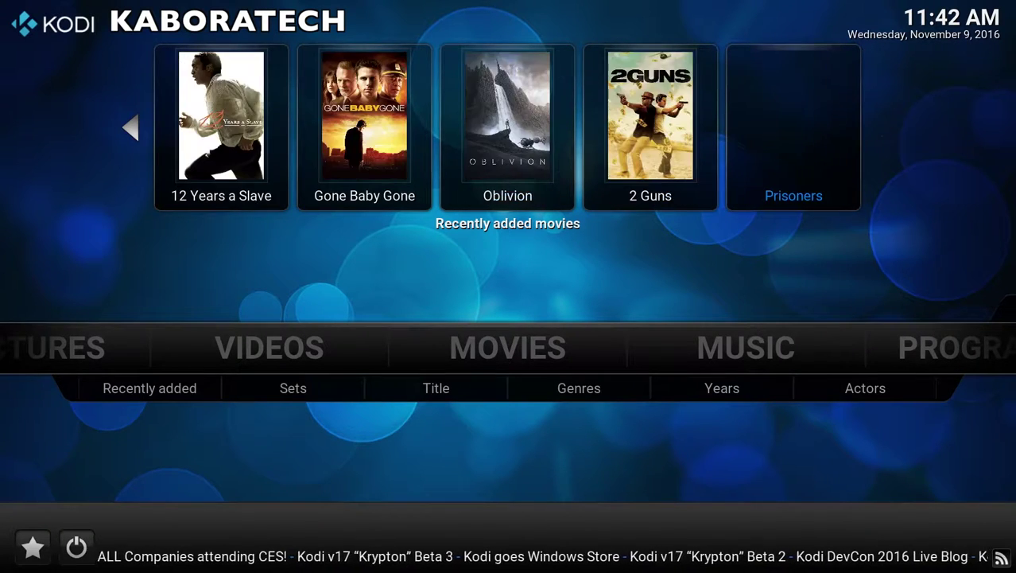
key("Right")
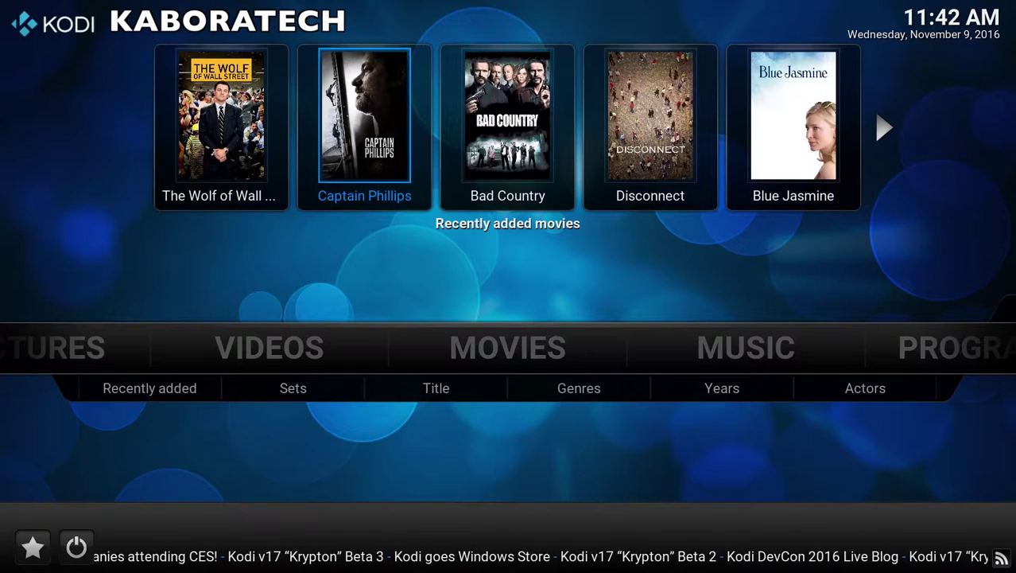
key("Right")
key("Right")
key("Right")
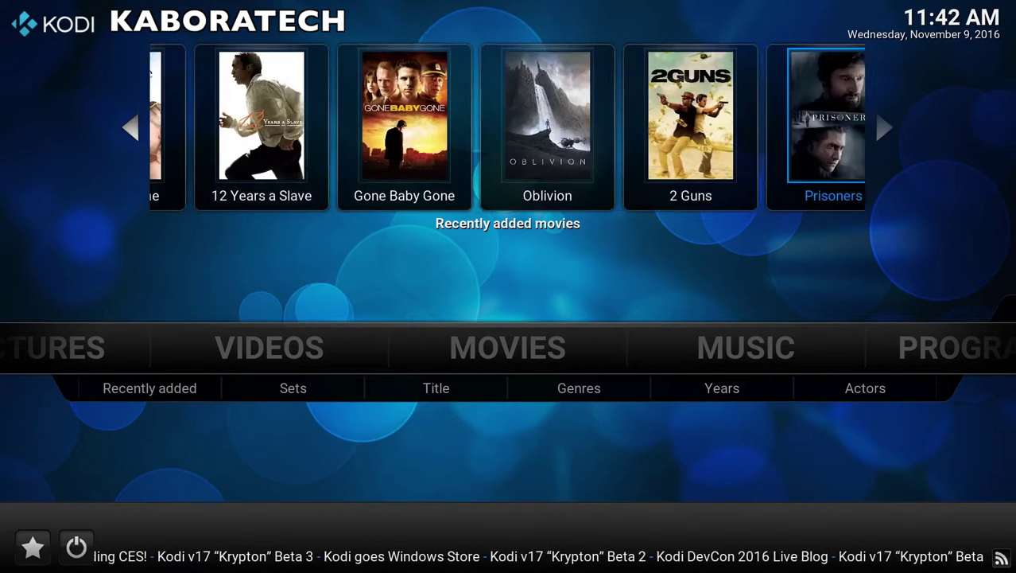
key("Right")
key("Left")
key("Left")
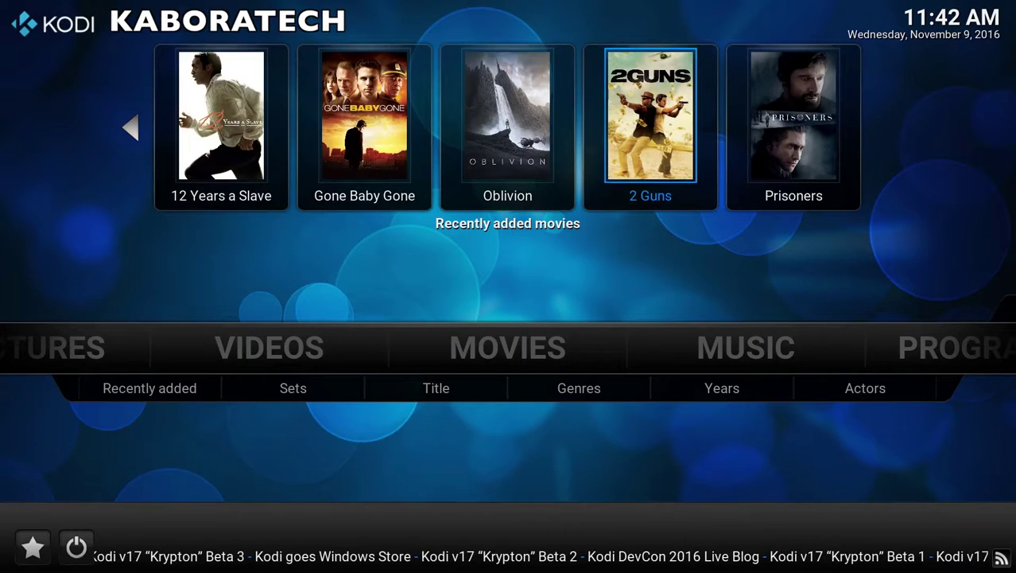
key("Left")
key("Left")
key("Left")
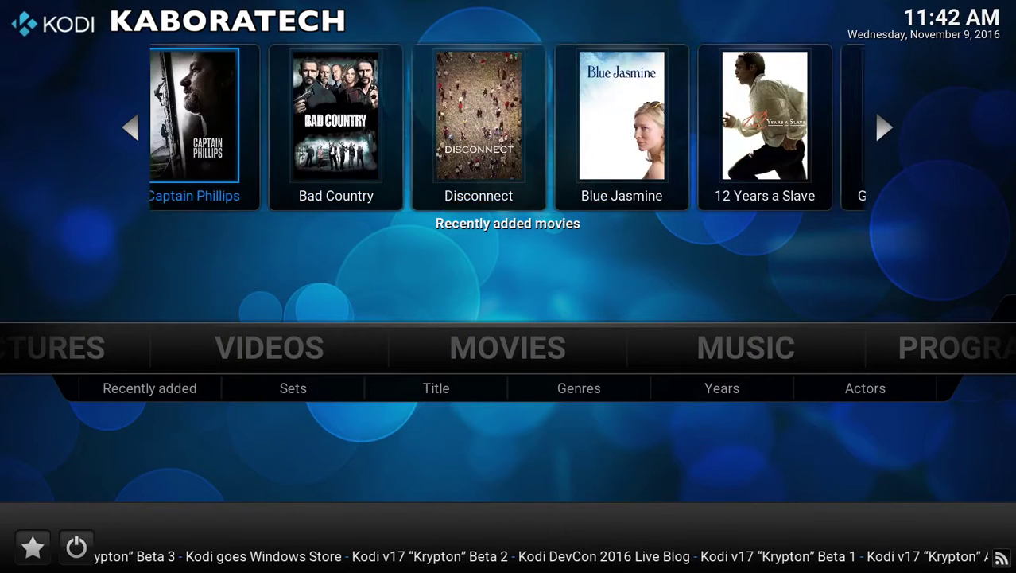
key("Left")
key("Left")
key("Right")
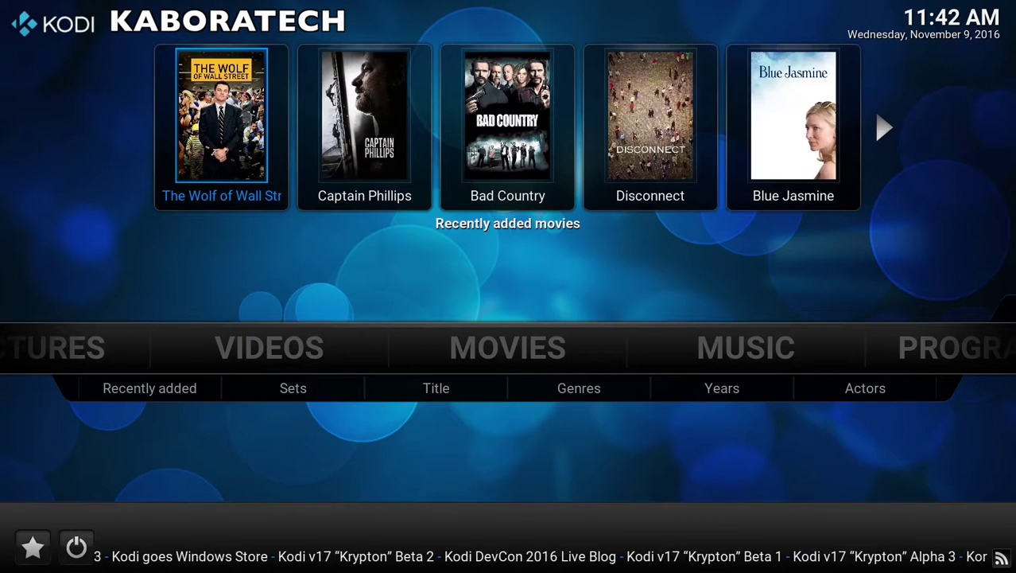
Open the Movies library Title view and scroll through the 99 rated titles, past Life of Pi and Memento
left_click(536, 364)
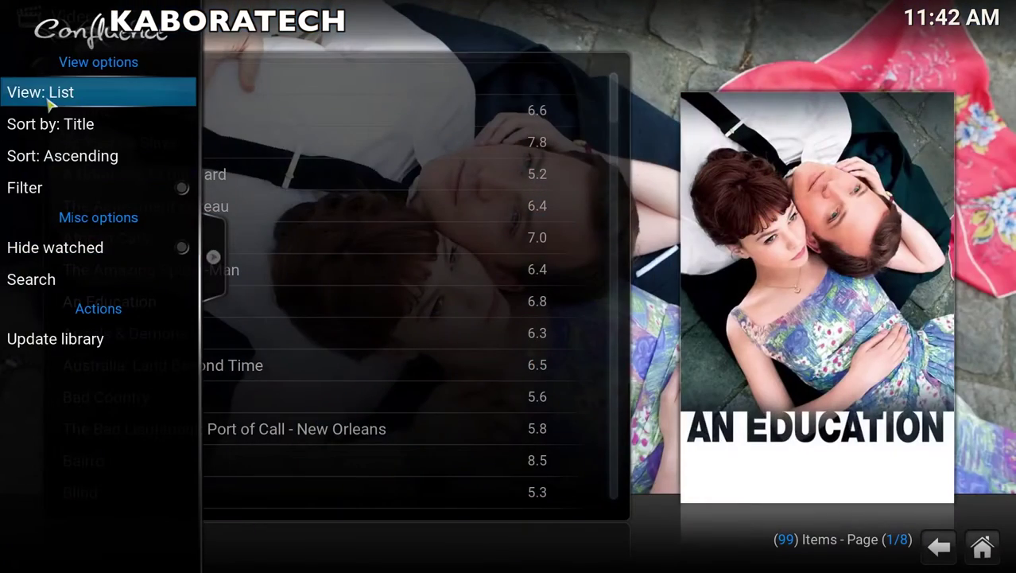
scroll(608, 107, "down", 2)
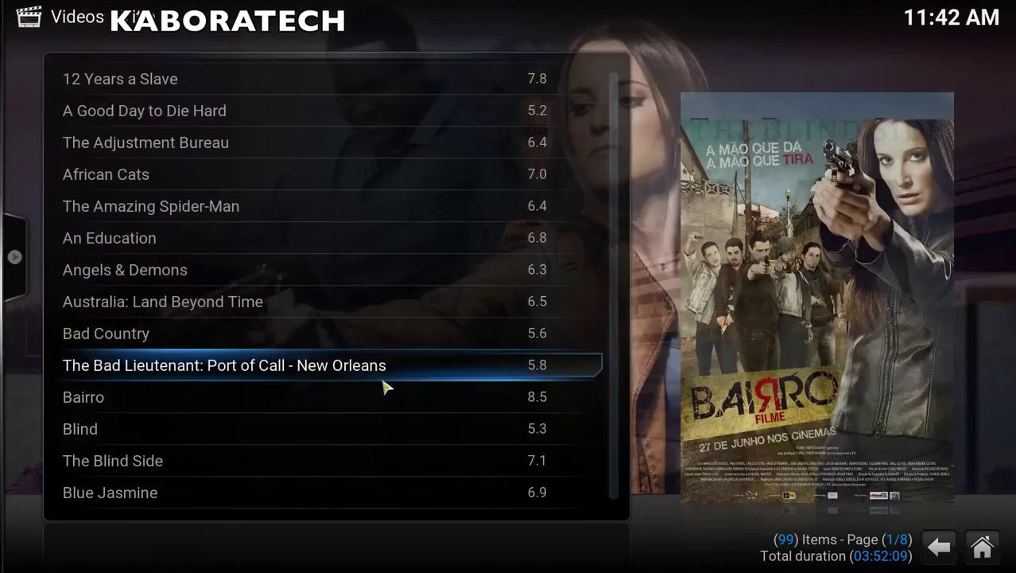
scroll(385, 383, "down", 4)
scroll(386, 382, "down", 4)
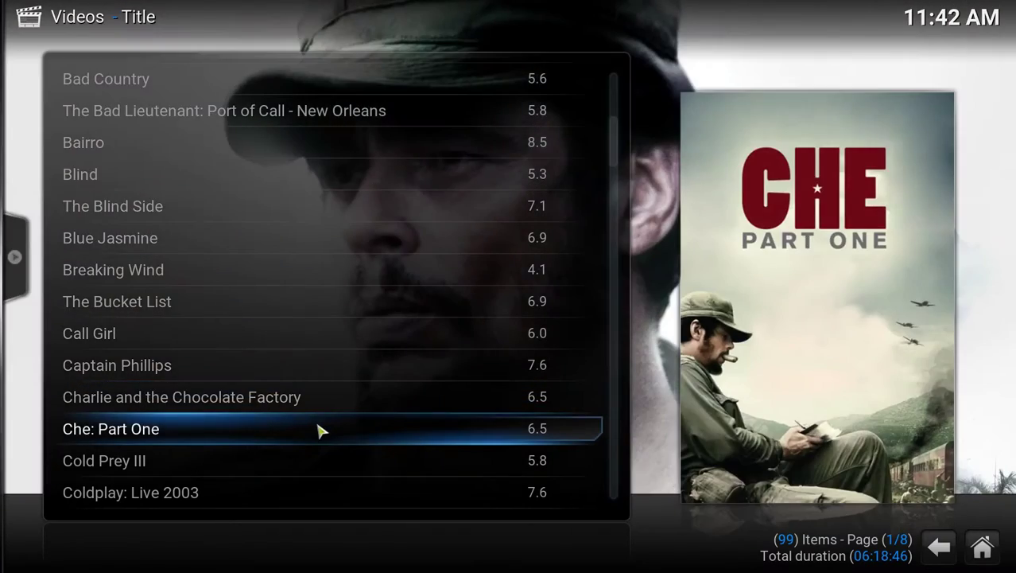
scroll(358, 398, "down", 20)
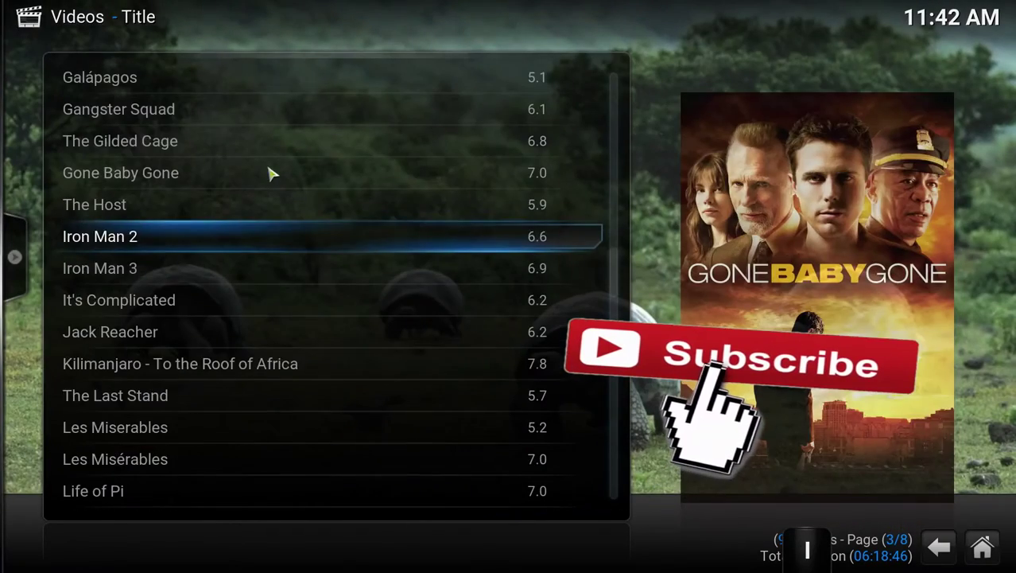
scroll(210, 191, "down", 1)
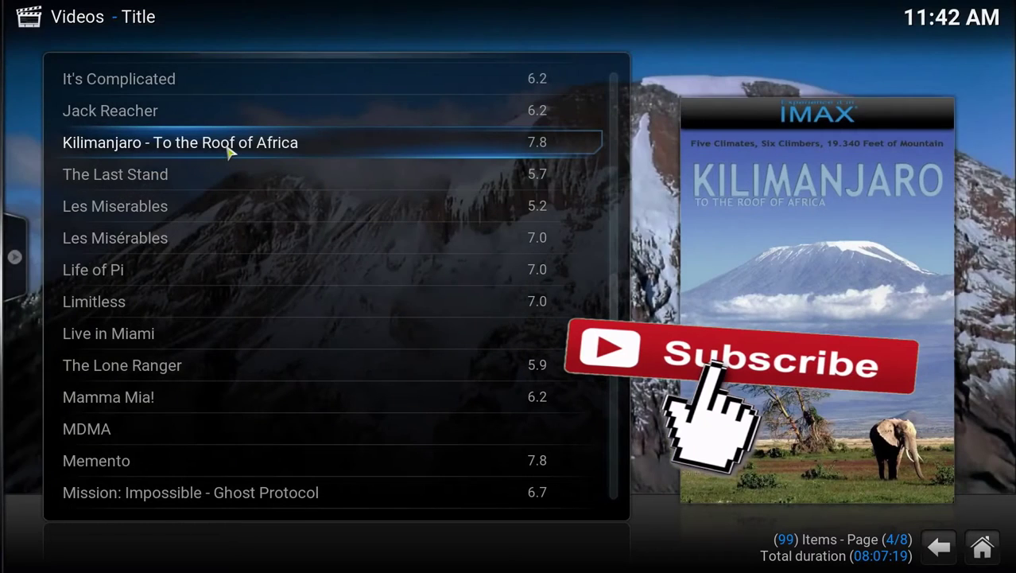